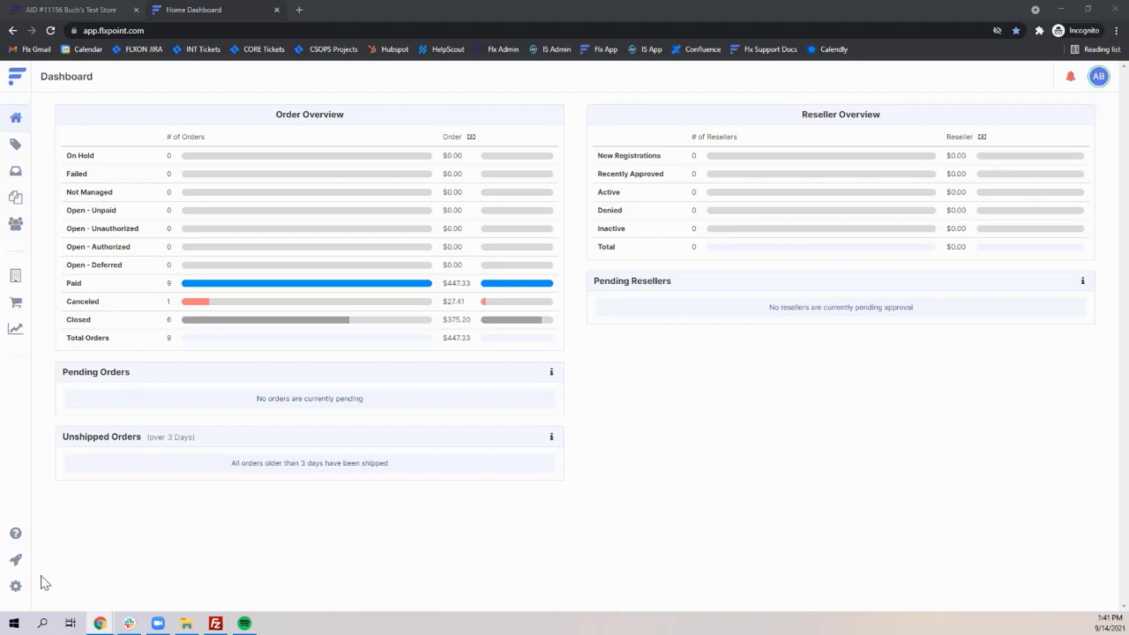
Open the product Aggregate Rules in the account settings and look at the Cost rule
left_click(18, 590)
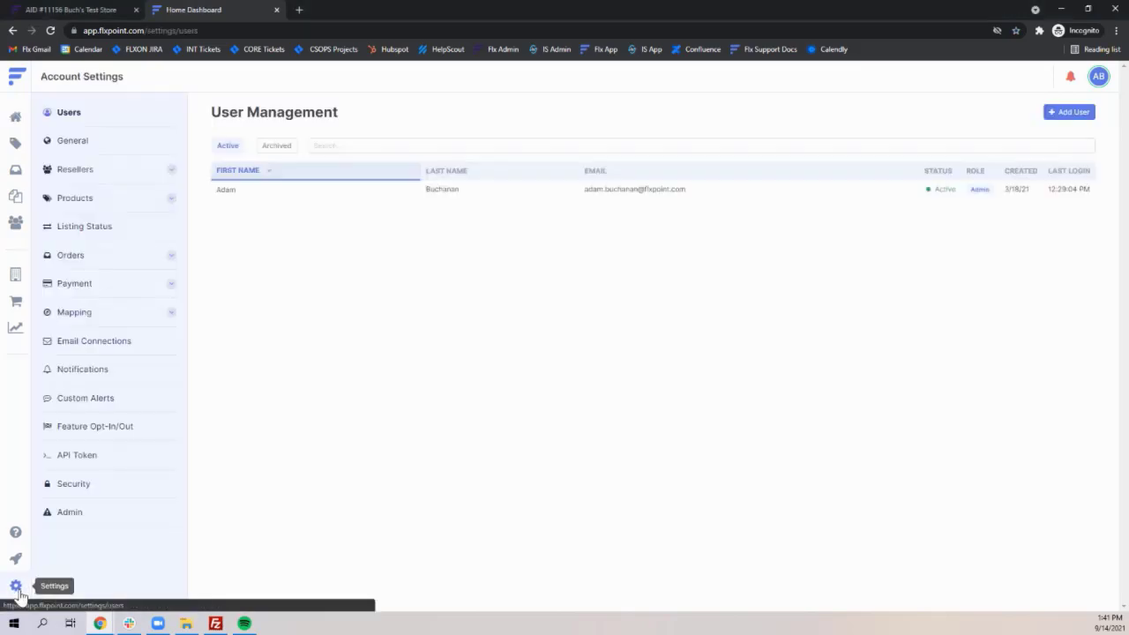
left_click(123, 207)
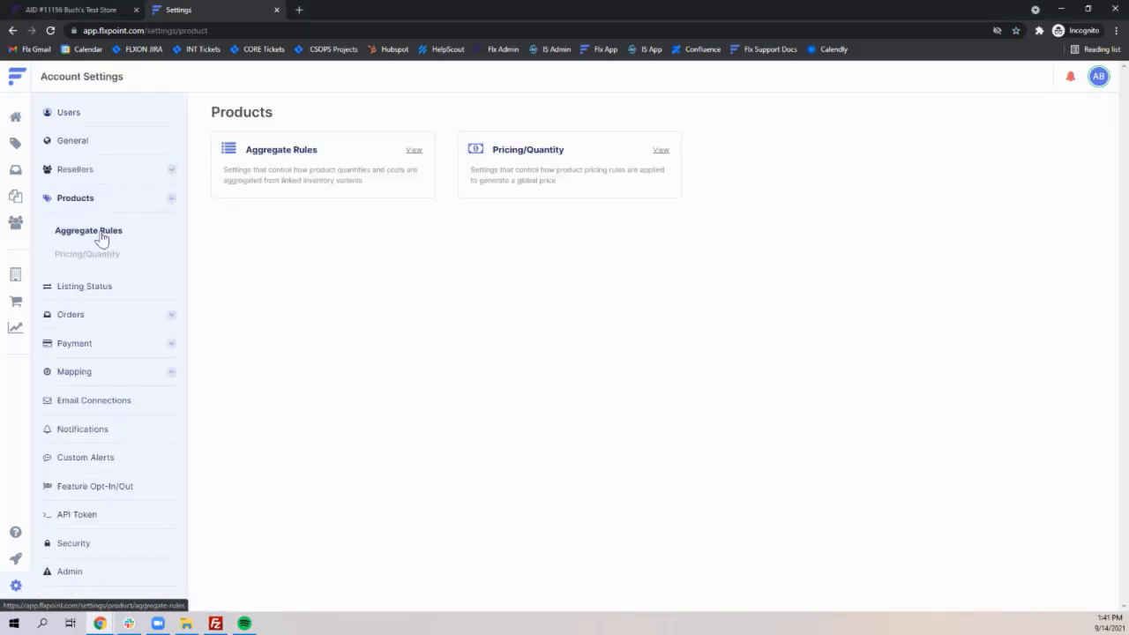
left_click(101, 234)
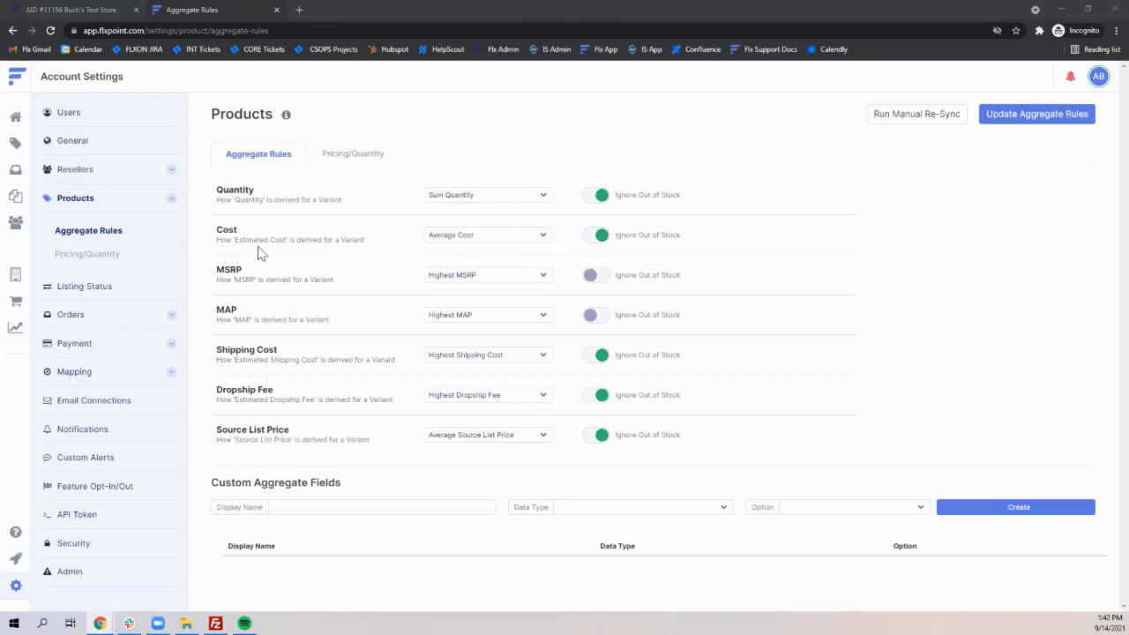
left_click_drag(220, 231, 256, 231)
left_click(391, 247)
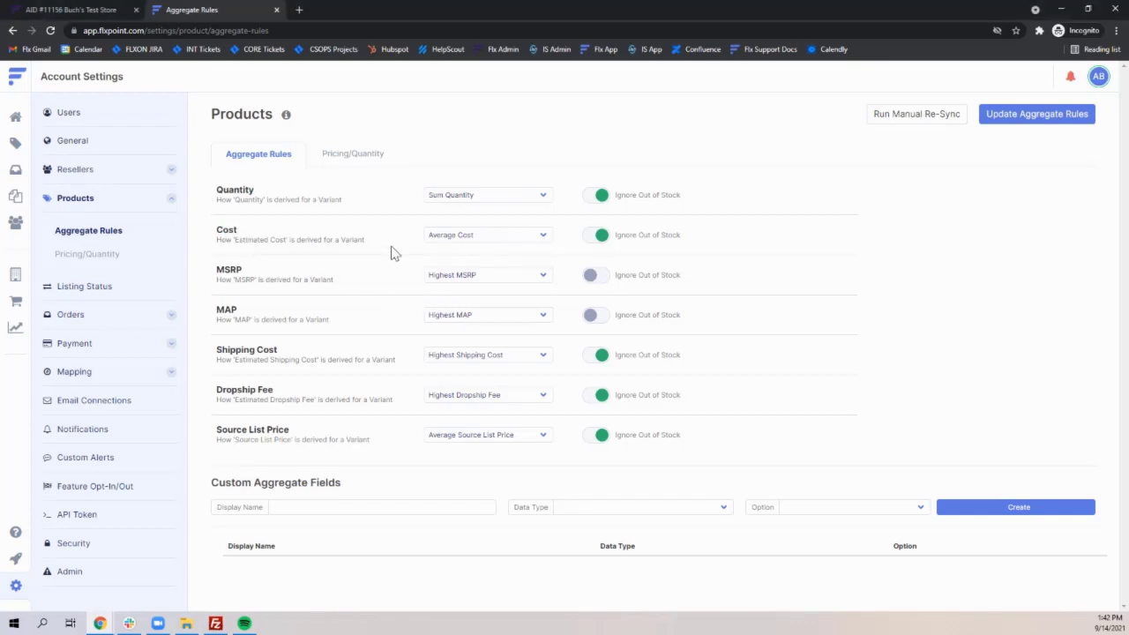
Compare the Cost aggregate rule's options and set it to Lowest Cost
left_click(452, 235)
left_click(446, 266)
left_click(476, 239)
left_click(477, 258)
left_click(479, 237)
left_click(485, 254)
left_click(489, 245)
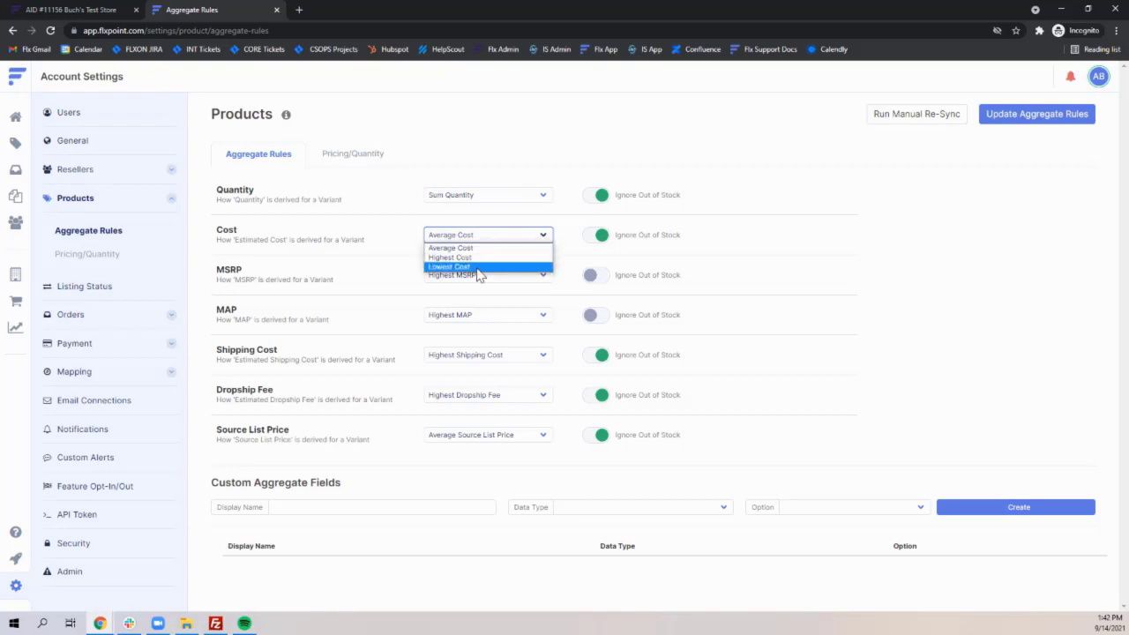
left_click(481, 266)
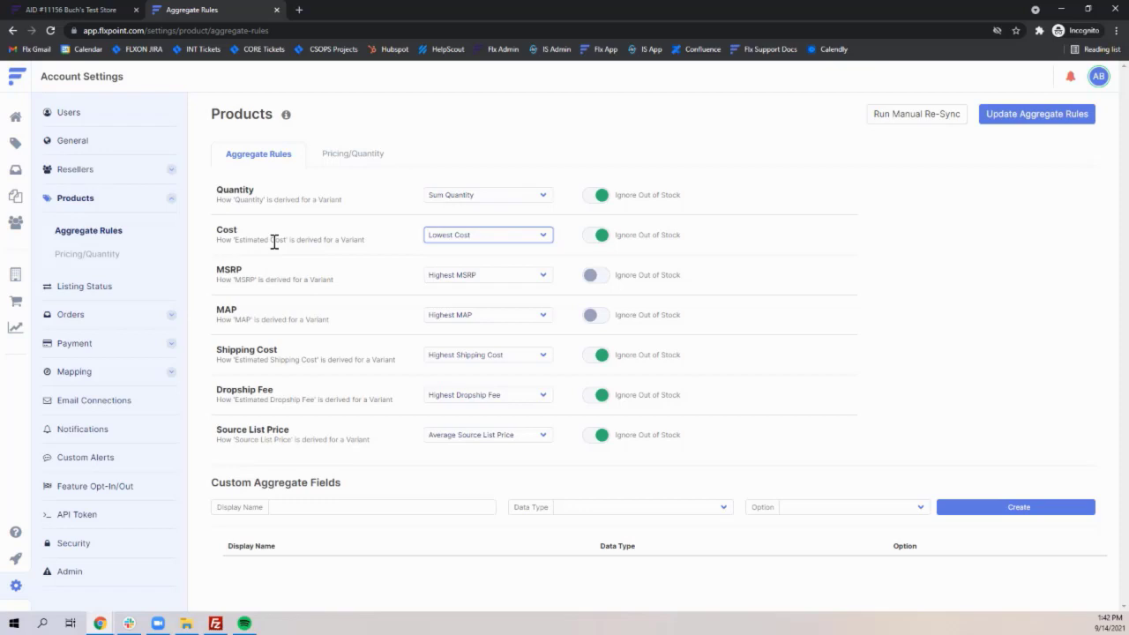
Set the Cost aggregate rule to Highest Cost and look at the options offered for Quantity
left_click(479, 243)
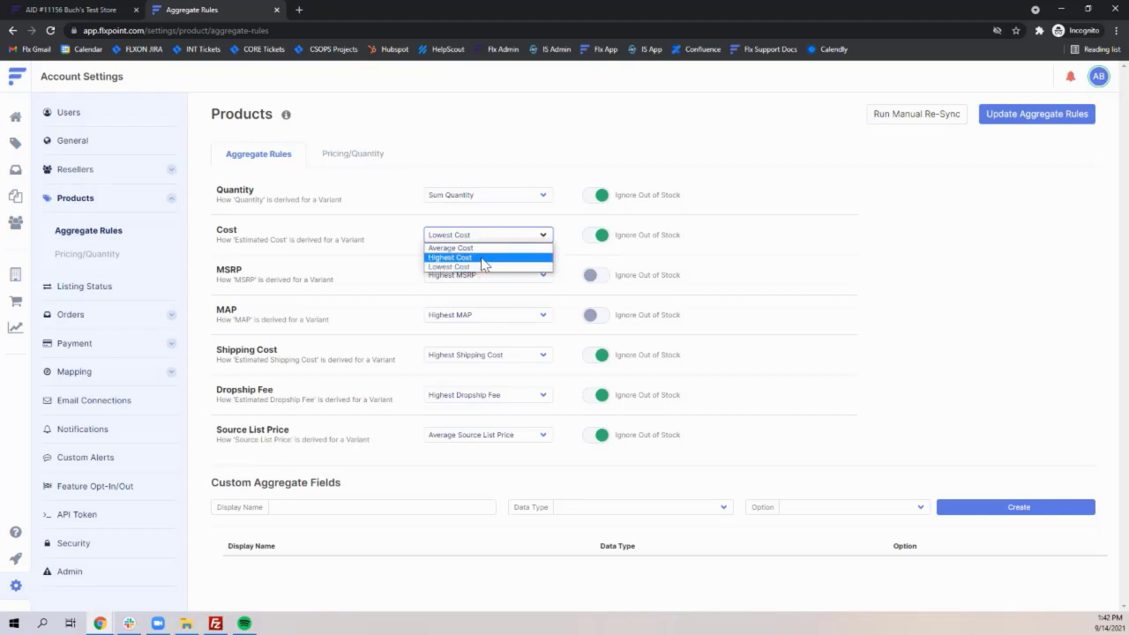
left_click(484, 259)
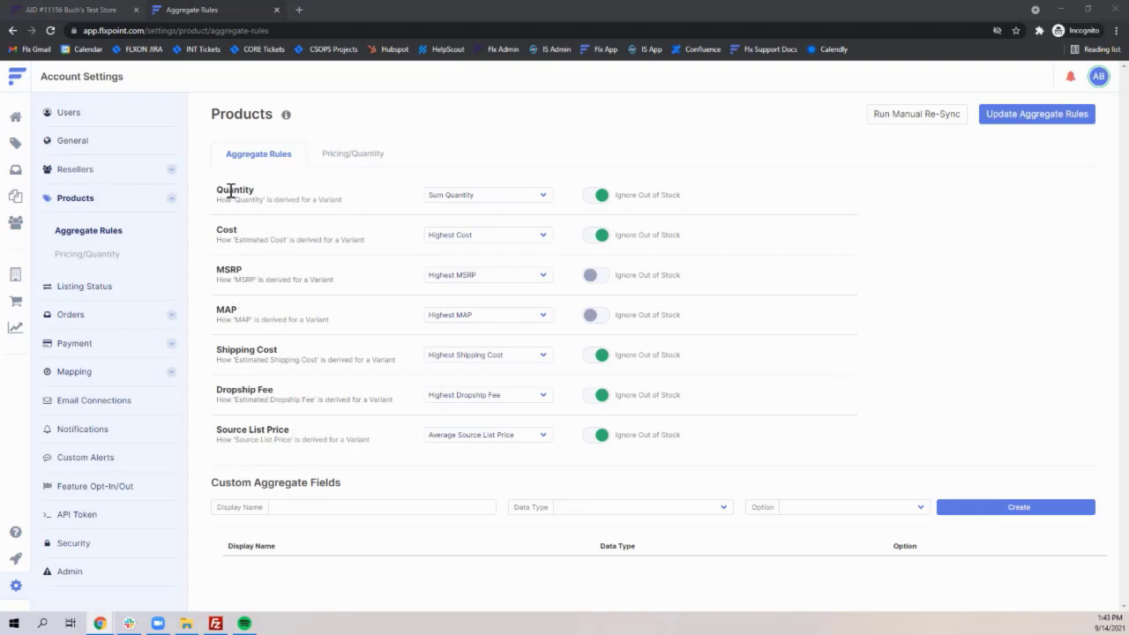
left_click(488, 197)
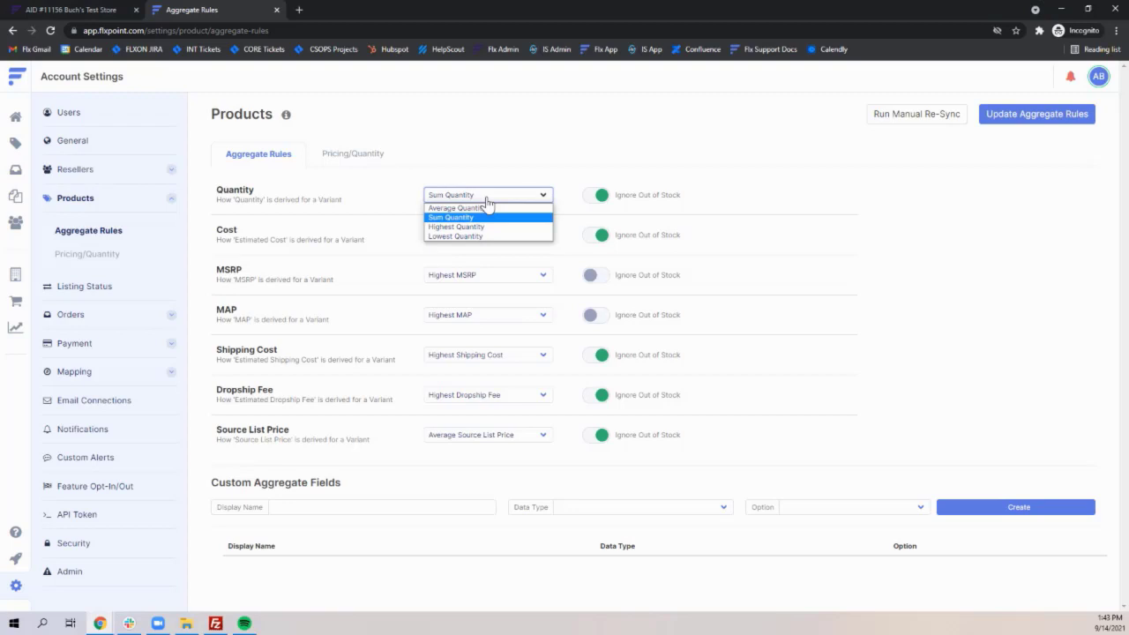
left_click(487, 199)
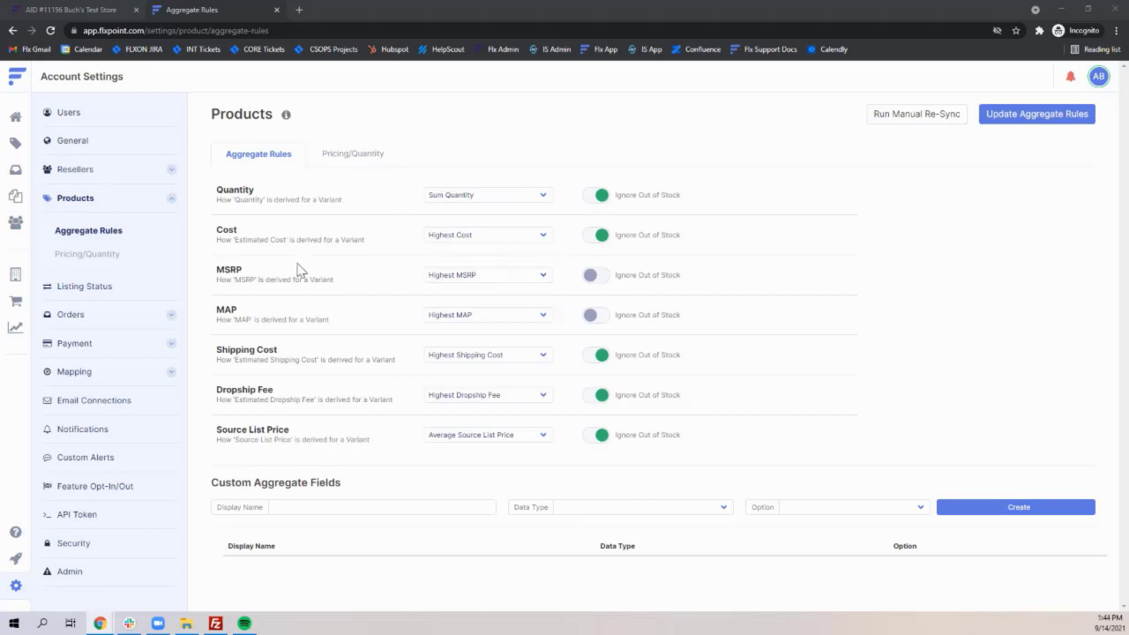
left_click_drag(236, 240, 286, 240)
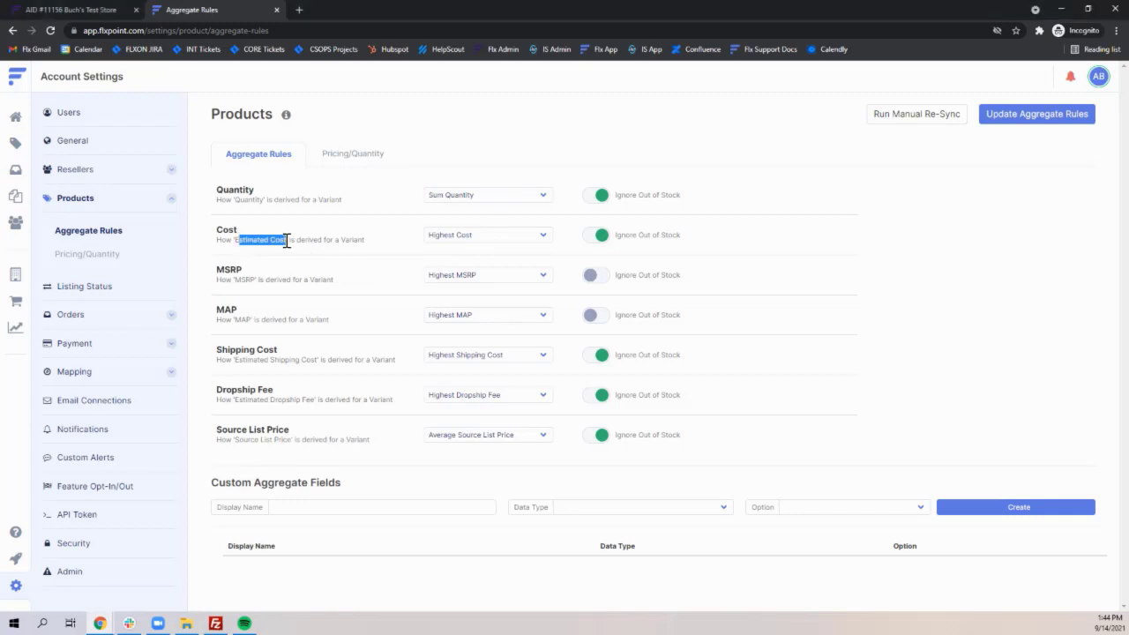
Review the Flat % Markup, Brand Markup, Set to Map and Set to .99 rules in the product Pricing/Quantity settings
left_click(352, 164)
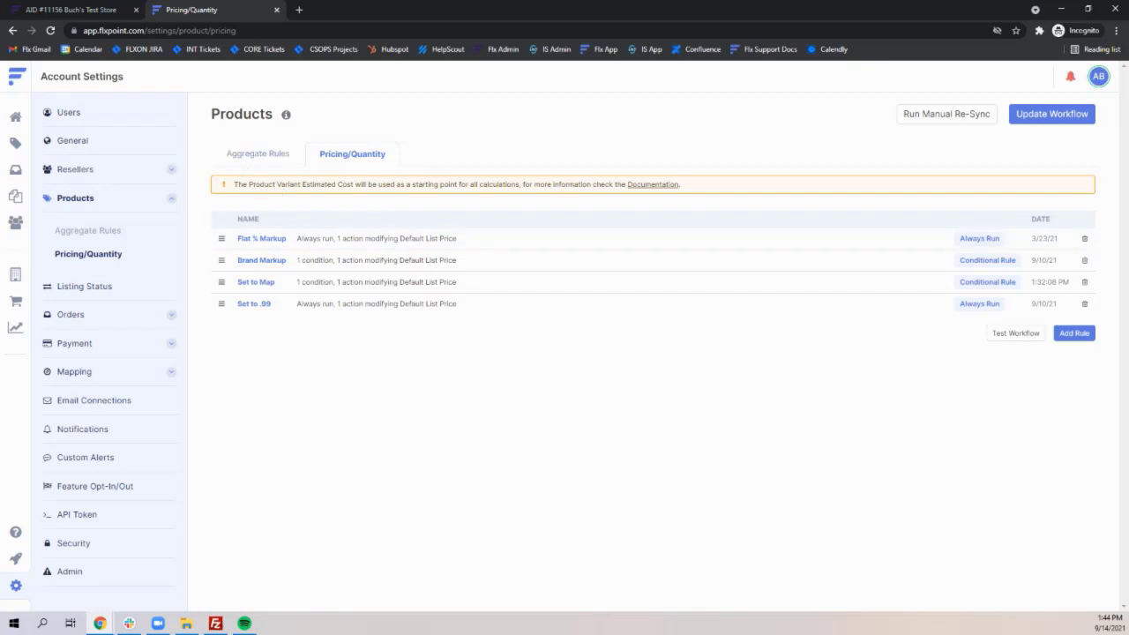
left_click(263, 245)
left_click(232, 217)
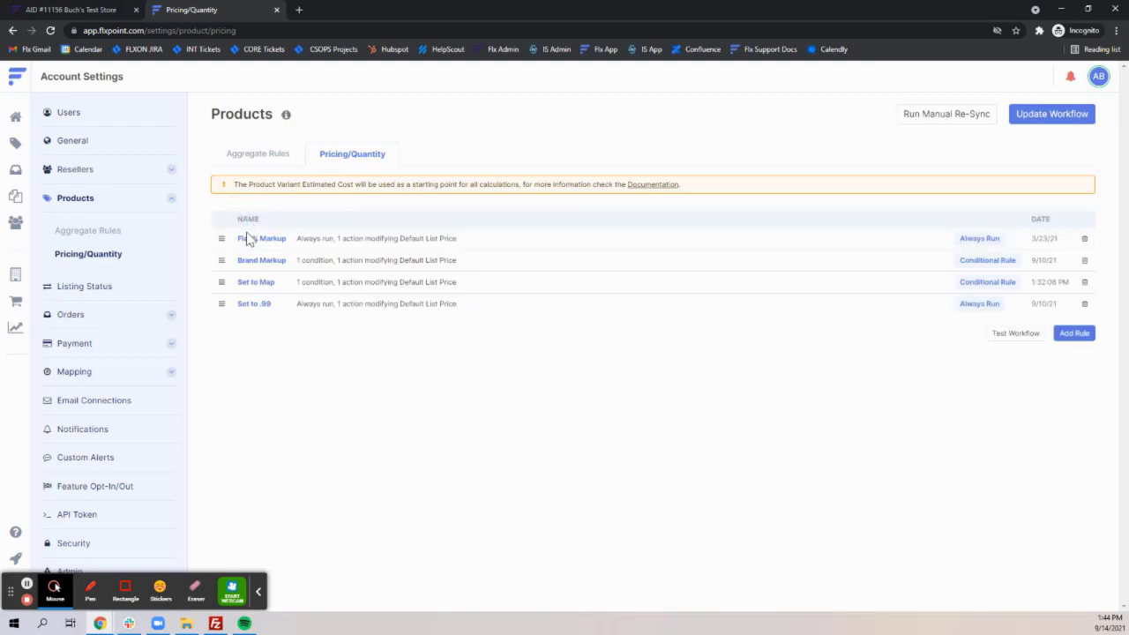
left_click(251, 261)
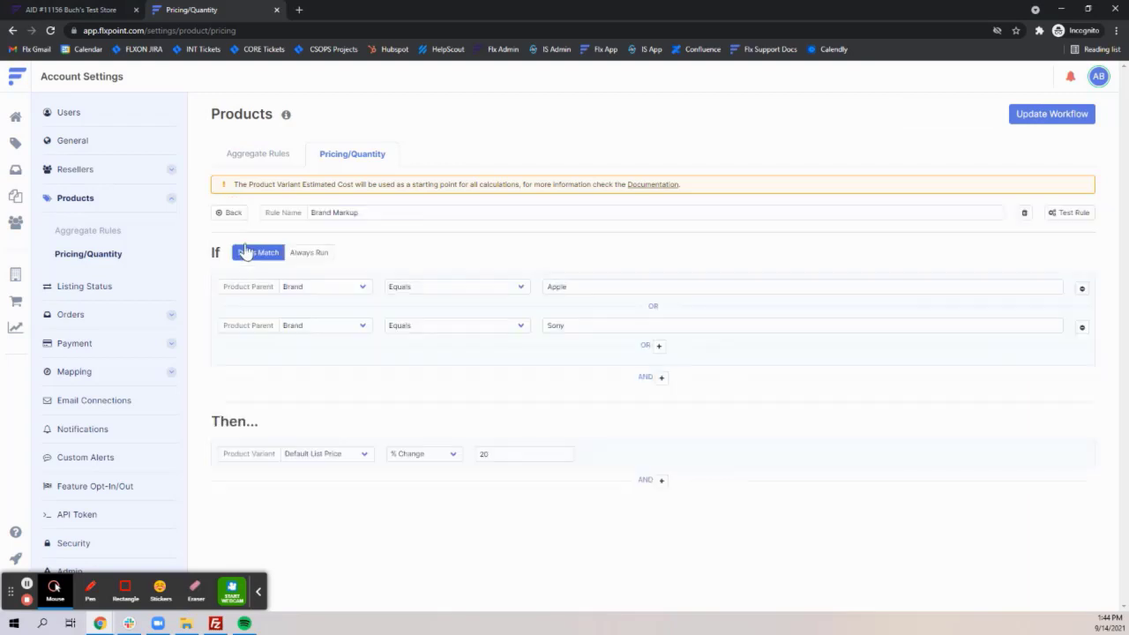
left_click(231, 216)
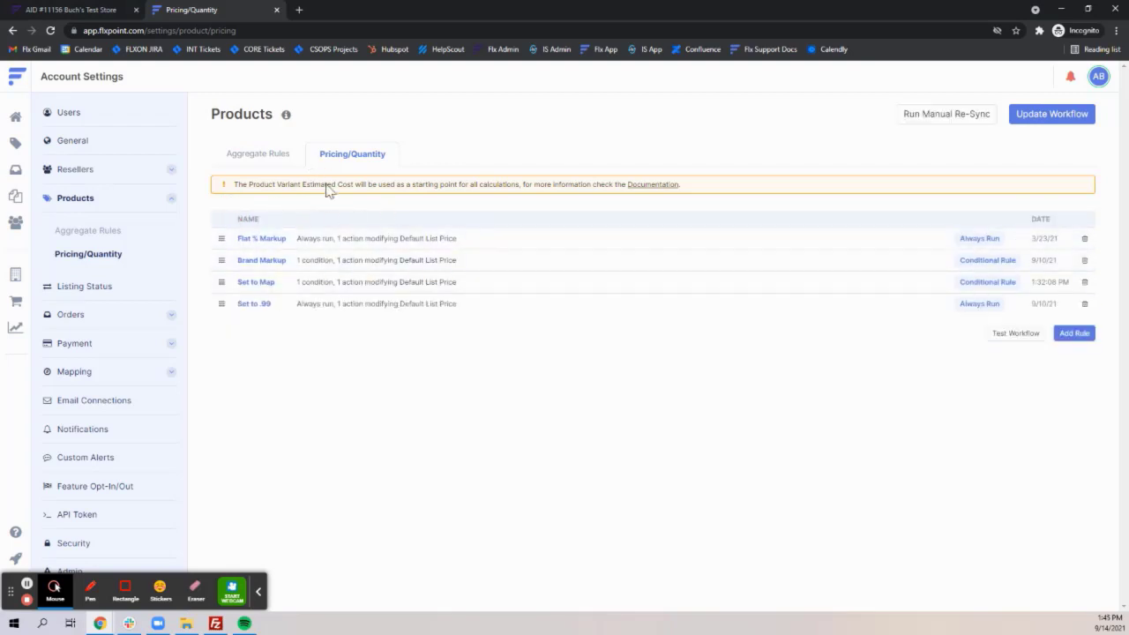
left_click(254, 283)
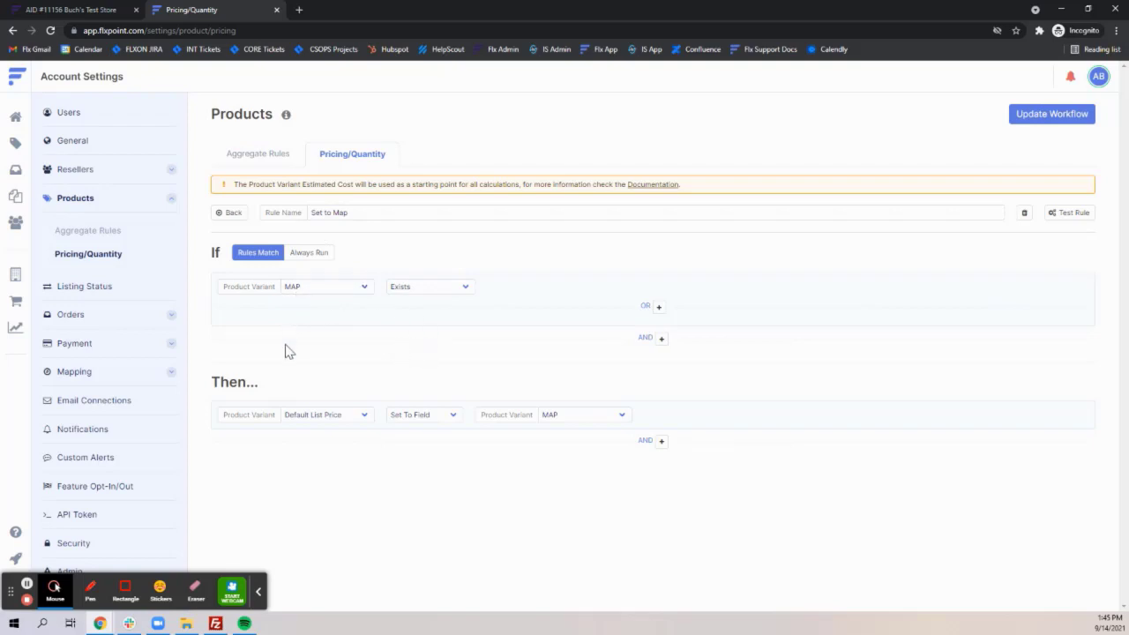
left_click(228, 214)
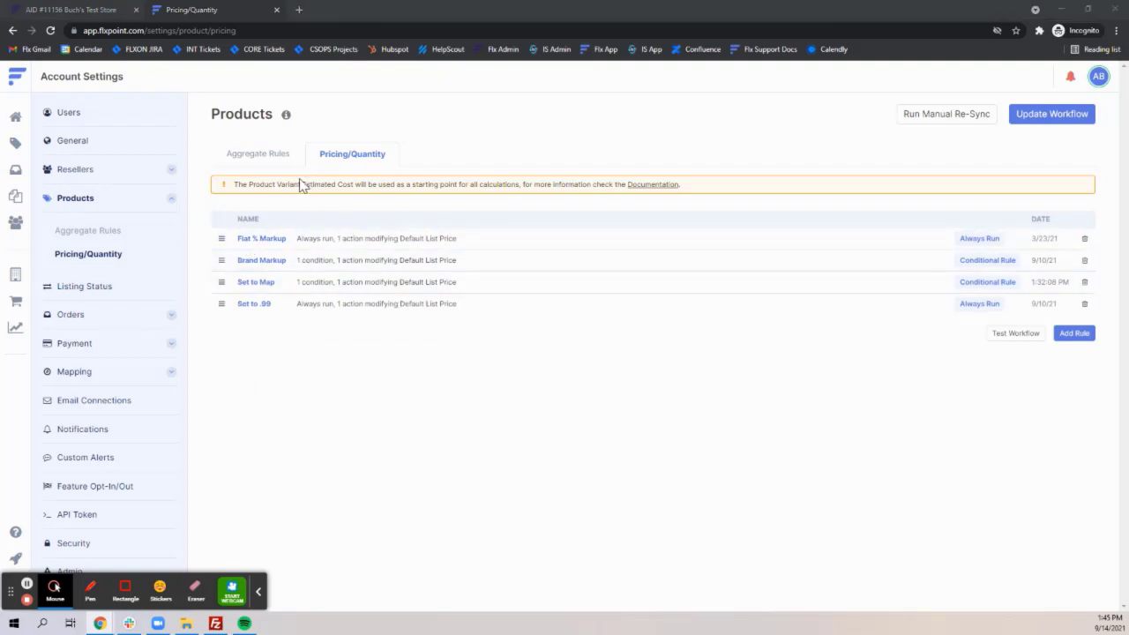
left_click(255, 304)
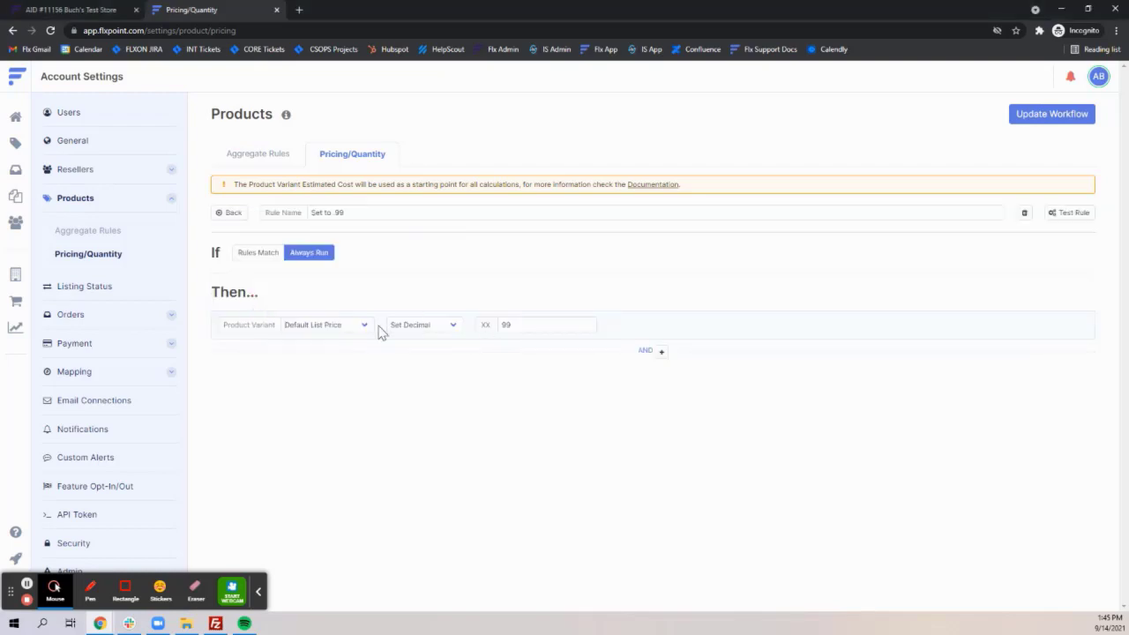
left_click(228, 213)
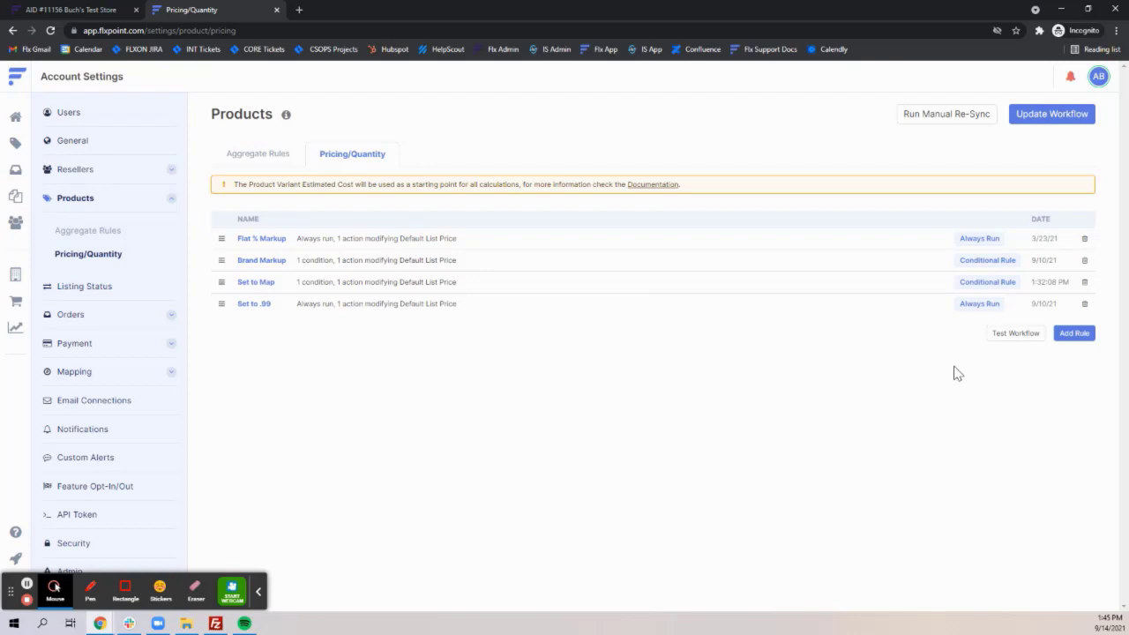
View the re-sync options for updating the pricing workflow and close them without saving
left_click(1036, 122)
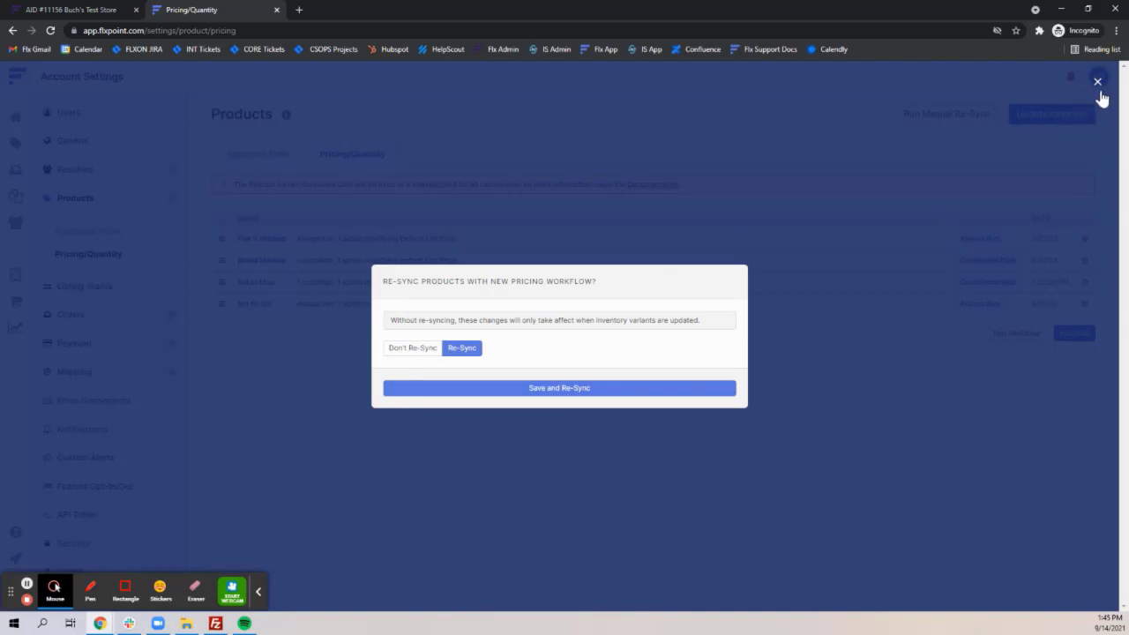
left_click(1096, 84)
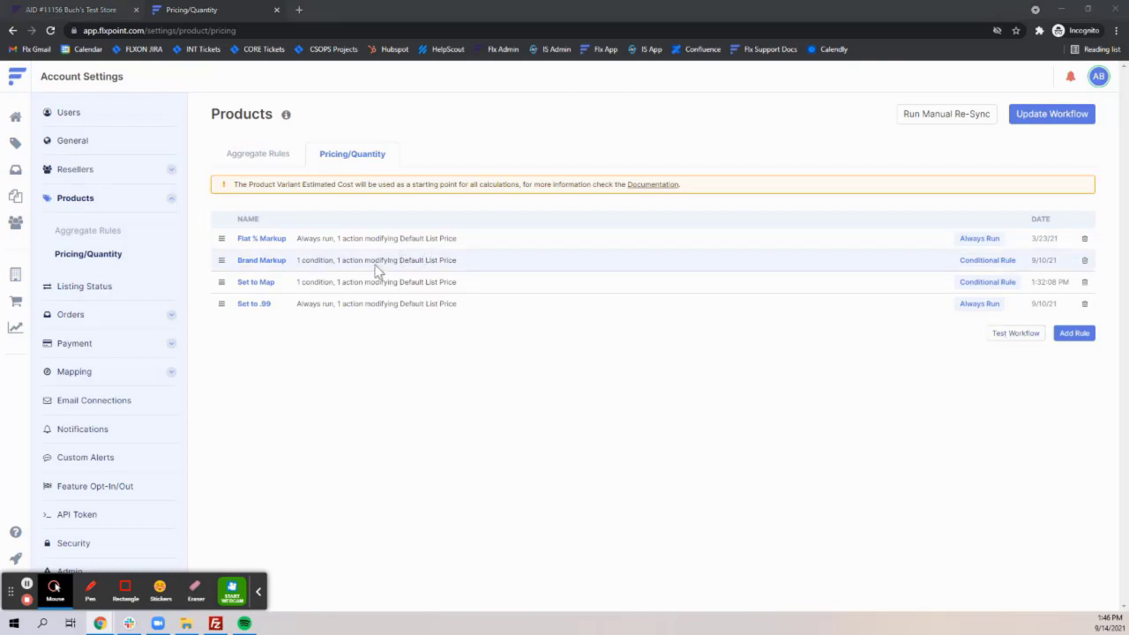
In the channel listing variant RPLAZ12329, set the List Price to $35.99 and save it as a price lock
left_click(15, 148)
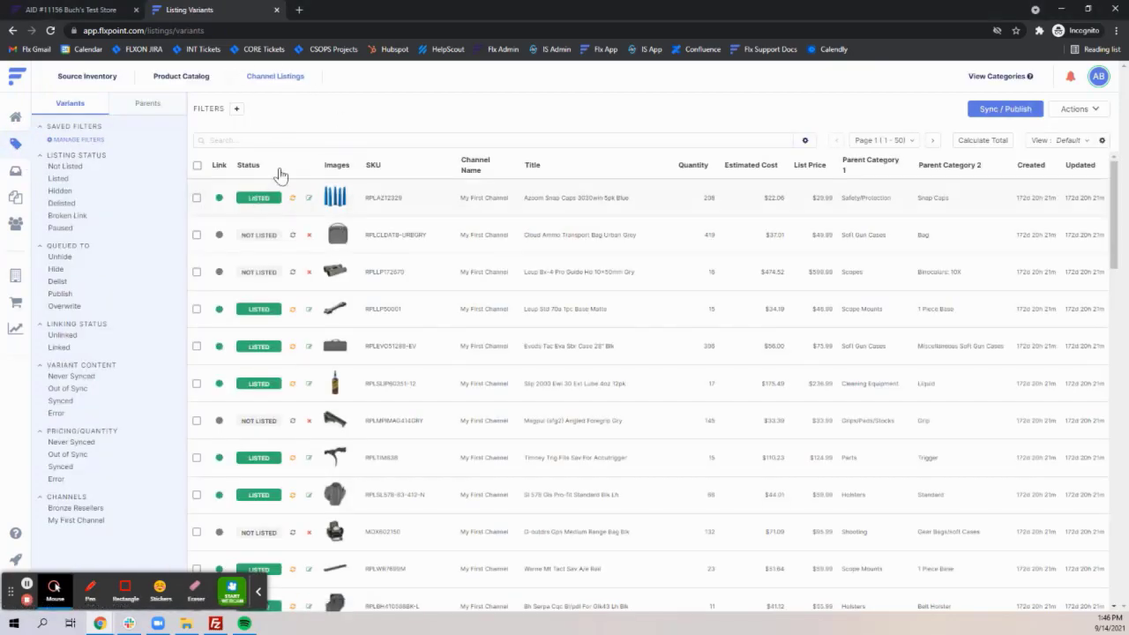
left_click(417, 207)
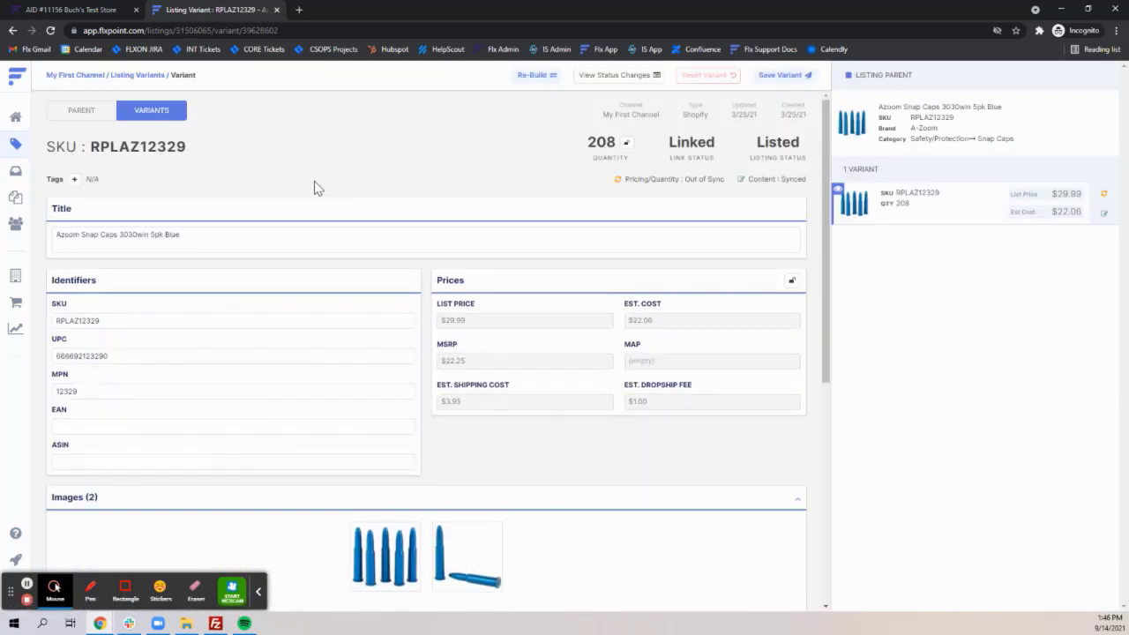
left_click(793, 283)
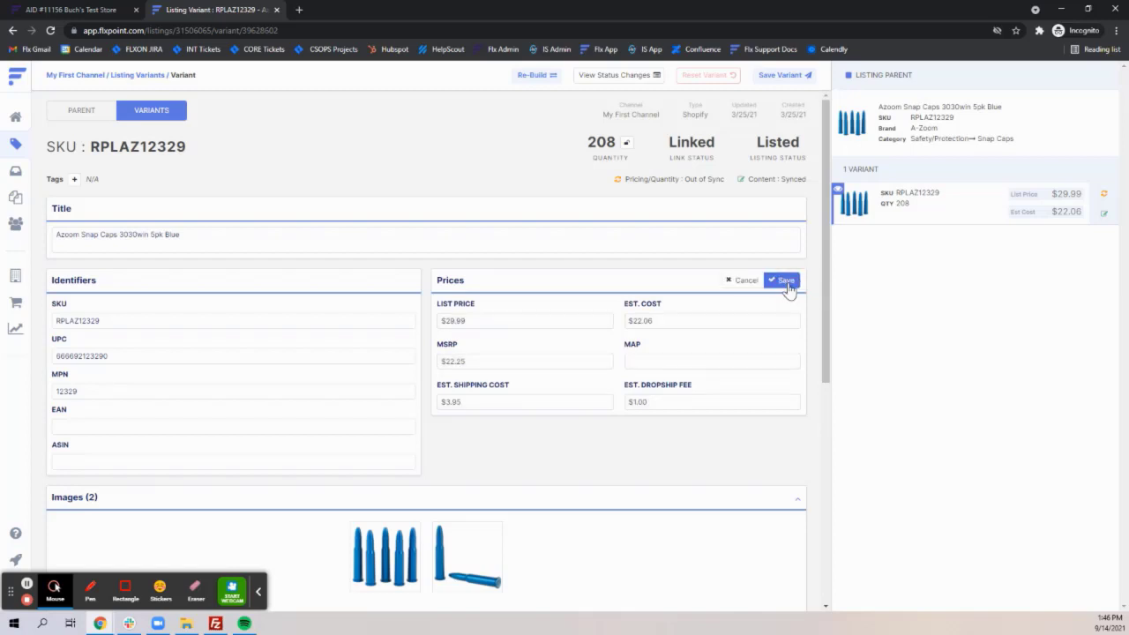
double_click(522, 323)
left_click(782, 280)
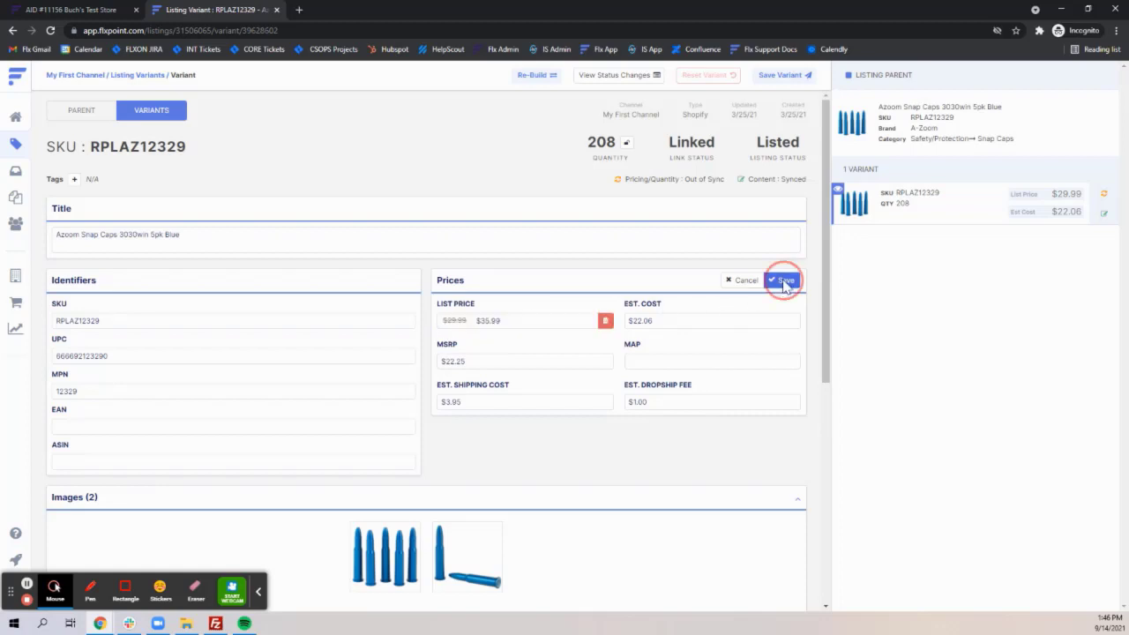
left_click(718, 506)
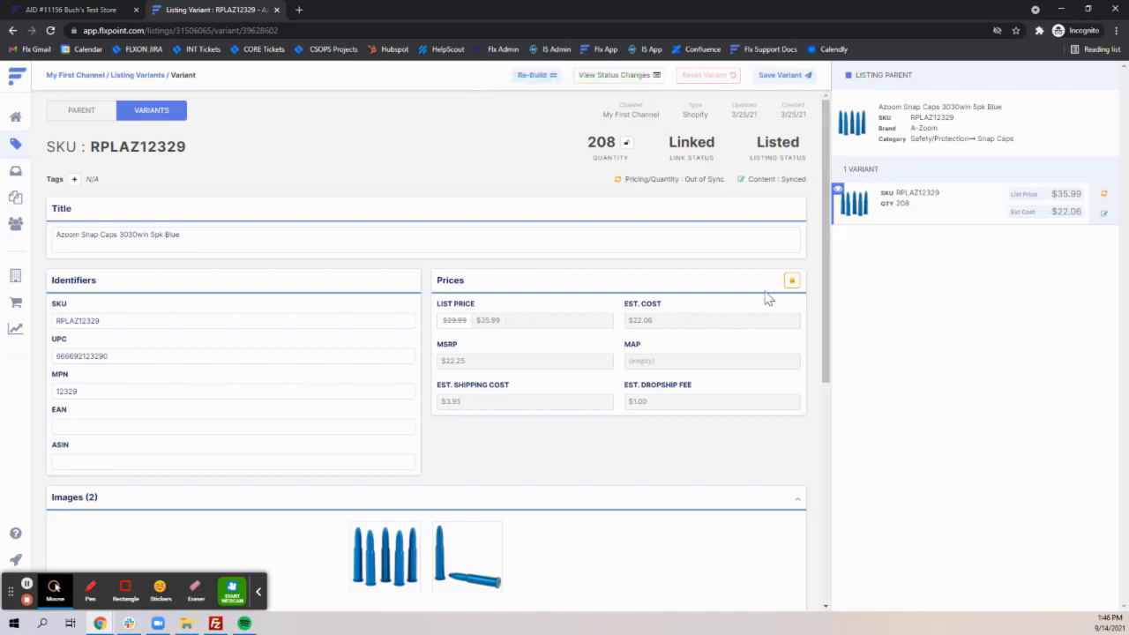
Remove the List Price override from the RPLAZ12329 variant and save without locking any prices
left_click(791, 284)
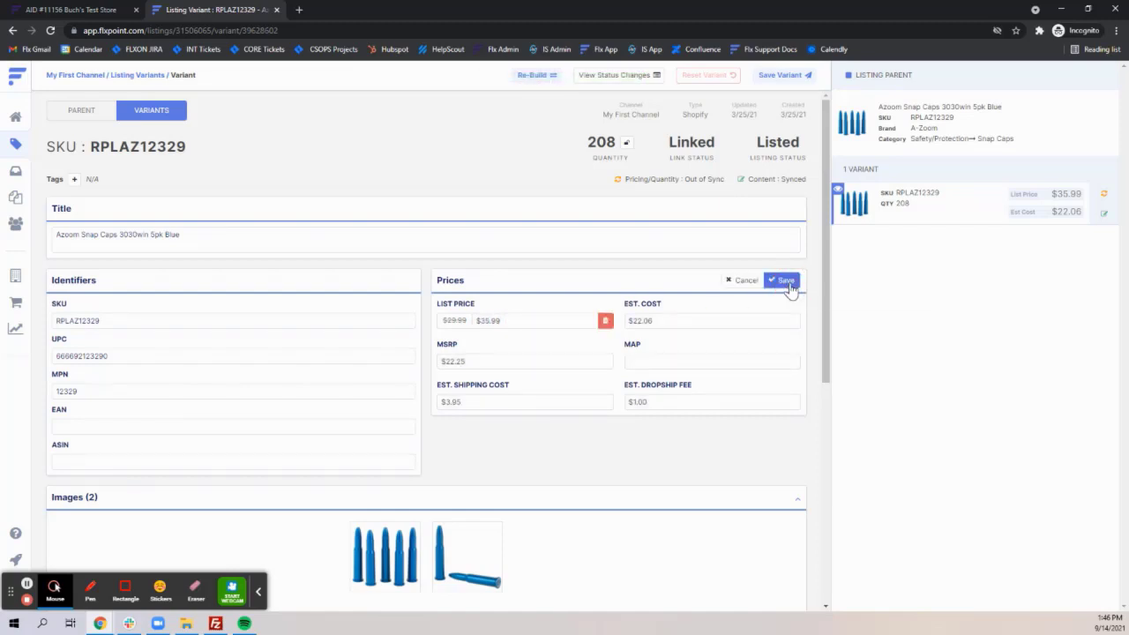
left_click(606, 320)
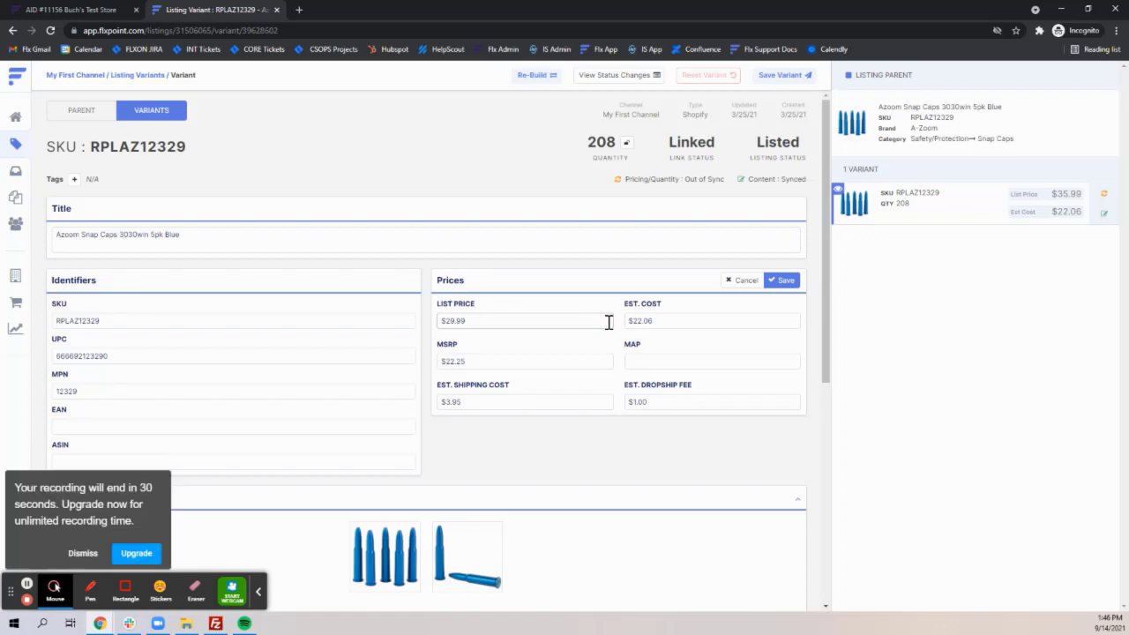
left_click(783, 280)
left_click(713, 507)
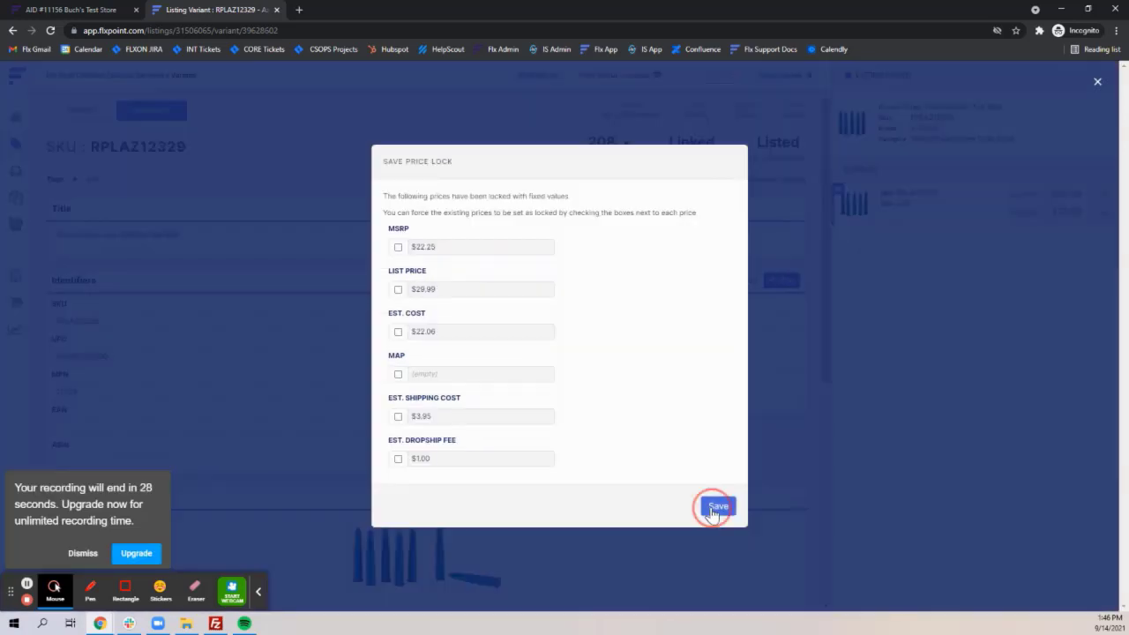